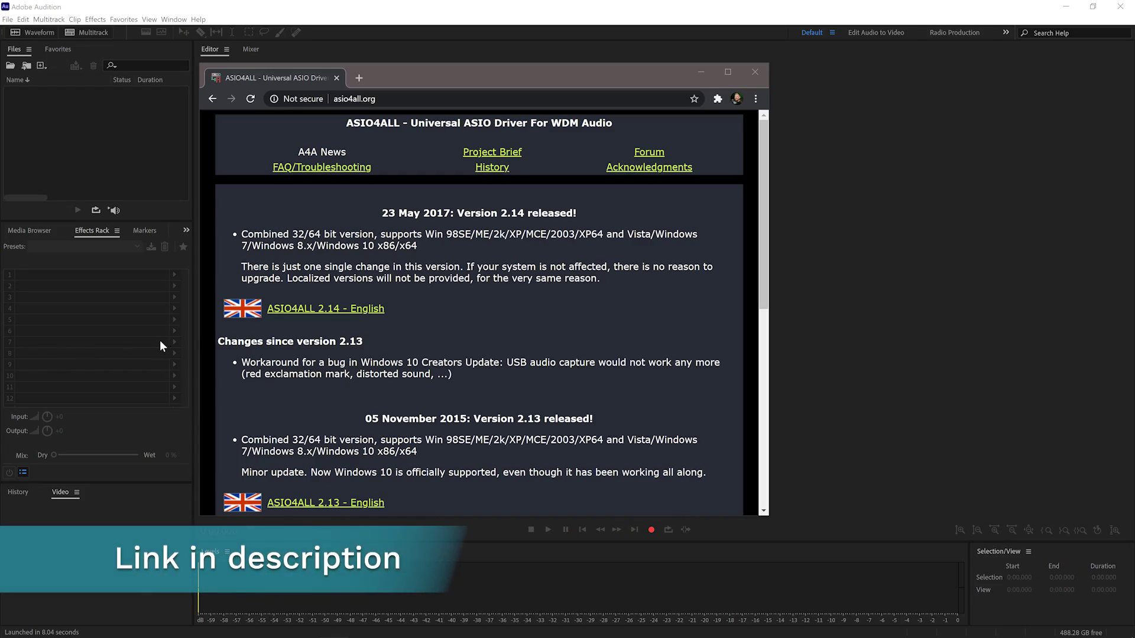
Step: Download the ASIO4ALL 2.14 English installer from asio4all.org
click(288, 314)
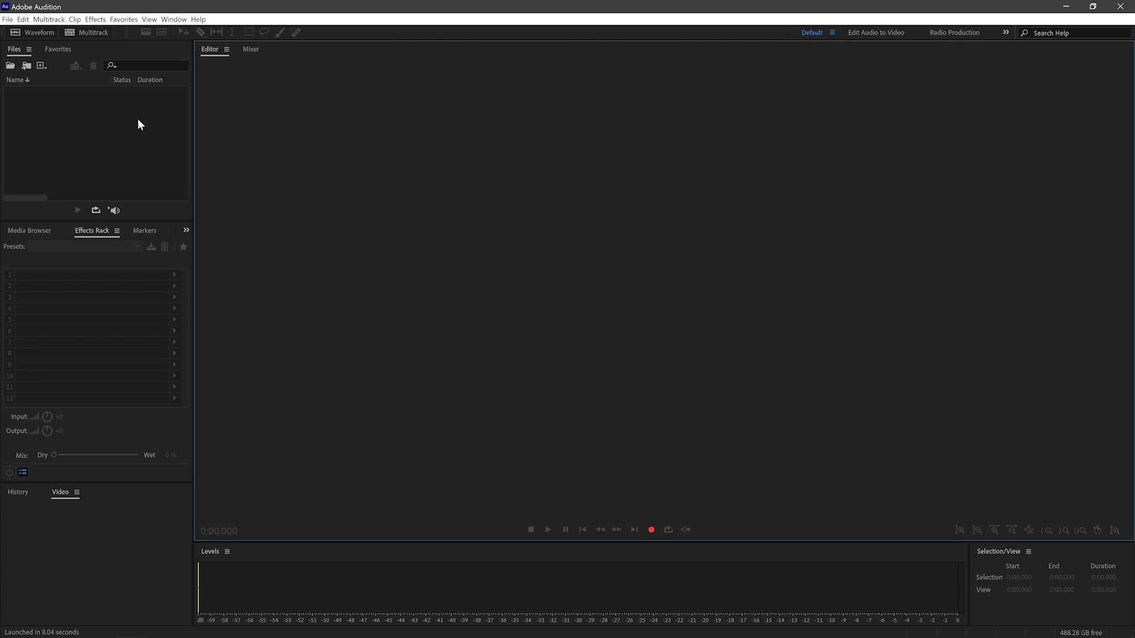
Step: Open the Audio Hardware preferences via Edit > Preferences, showing ASIO device class with ASIO4ALL v2
click(23, 19)
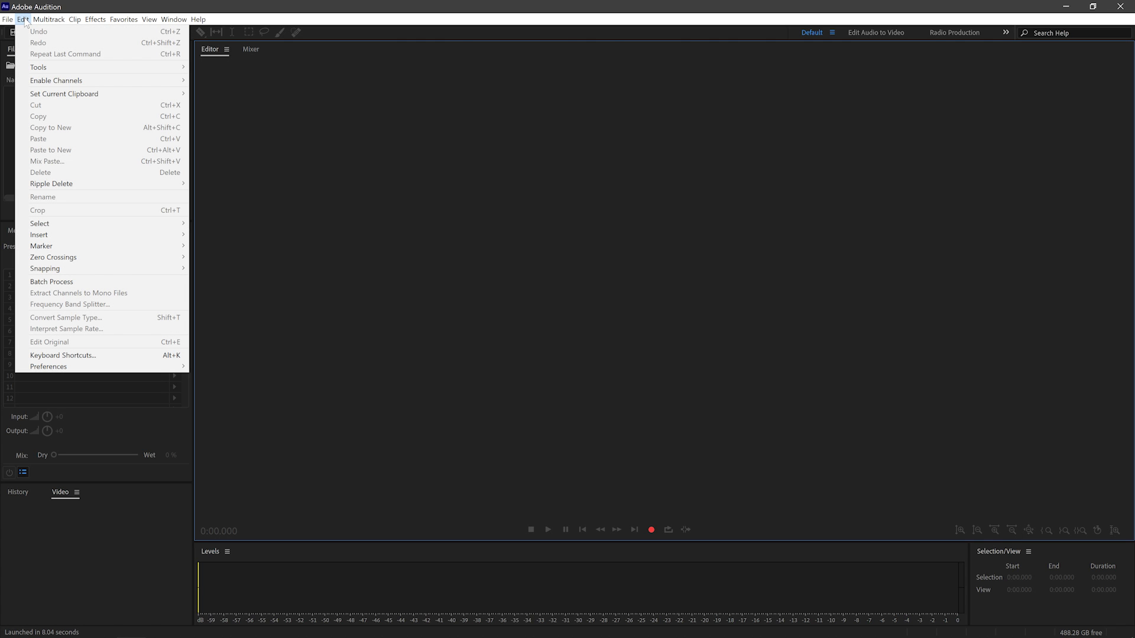
mouse_move(155, 368)
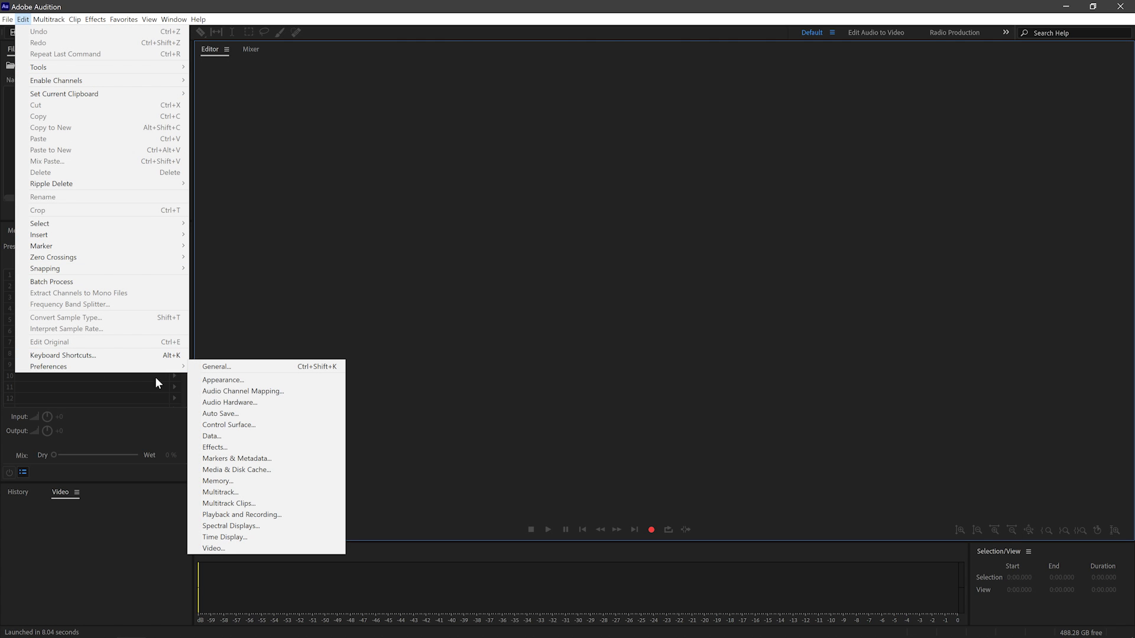
click(233, 402)
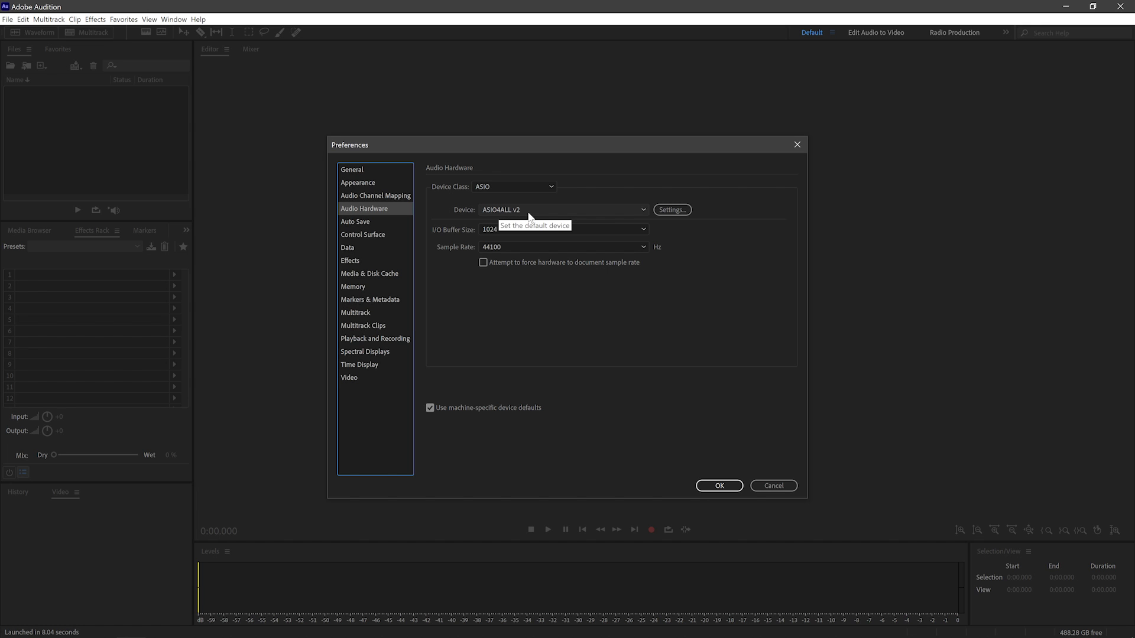
Step: Check the Yeti Stereo Microphone in ASIO4ALL's advanced options, then accept and close Preferences
click(663, 214)
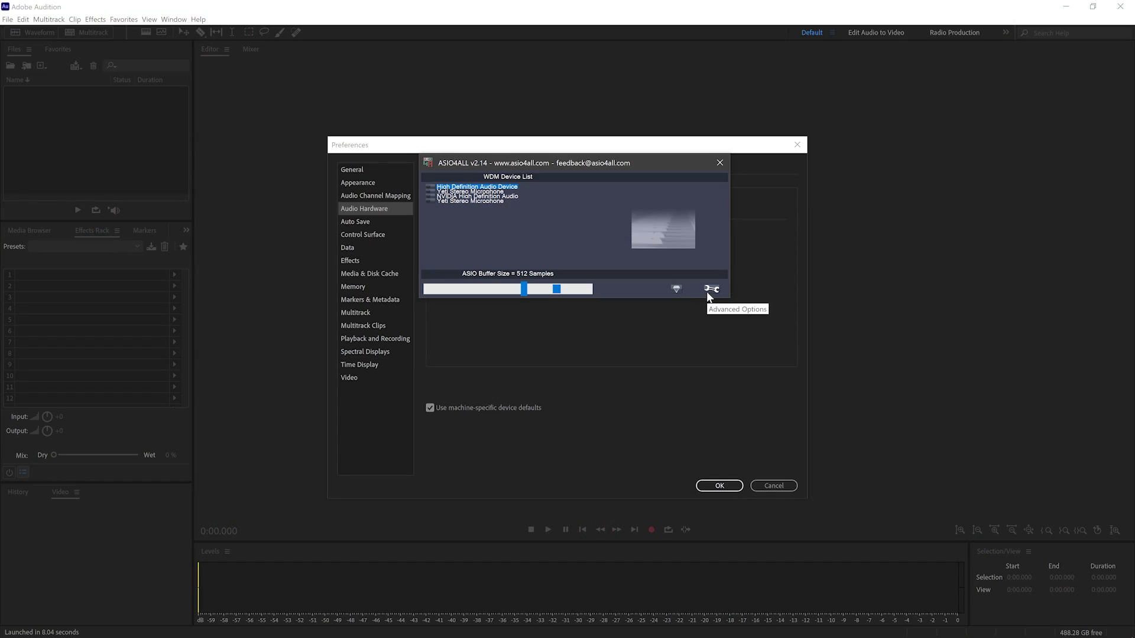
click(711, 289)
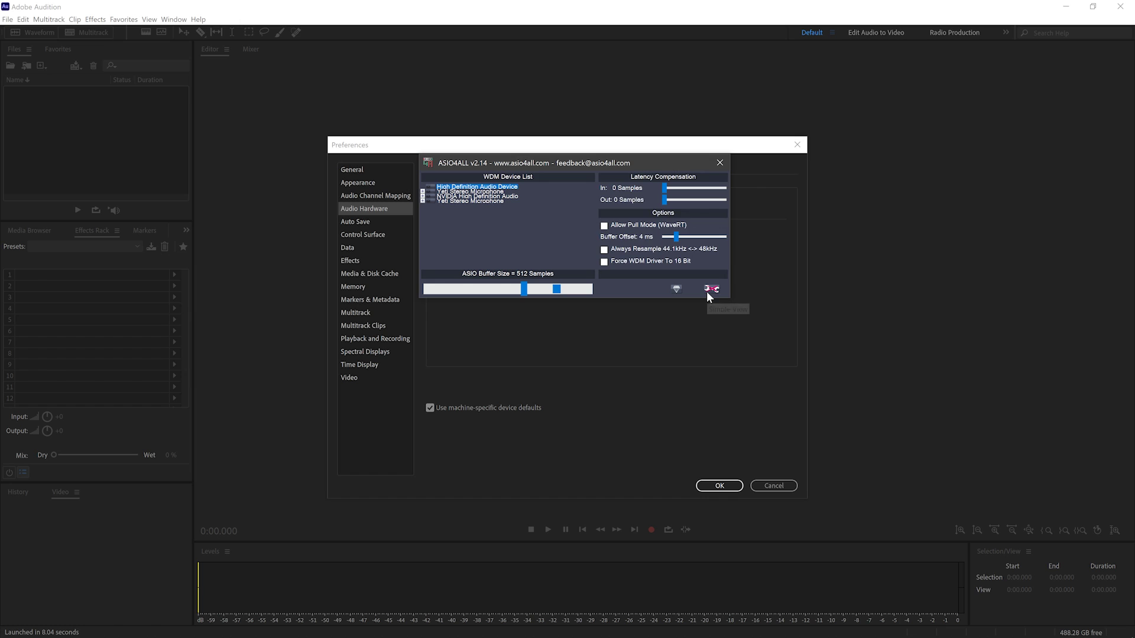
click(433, 193)
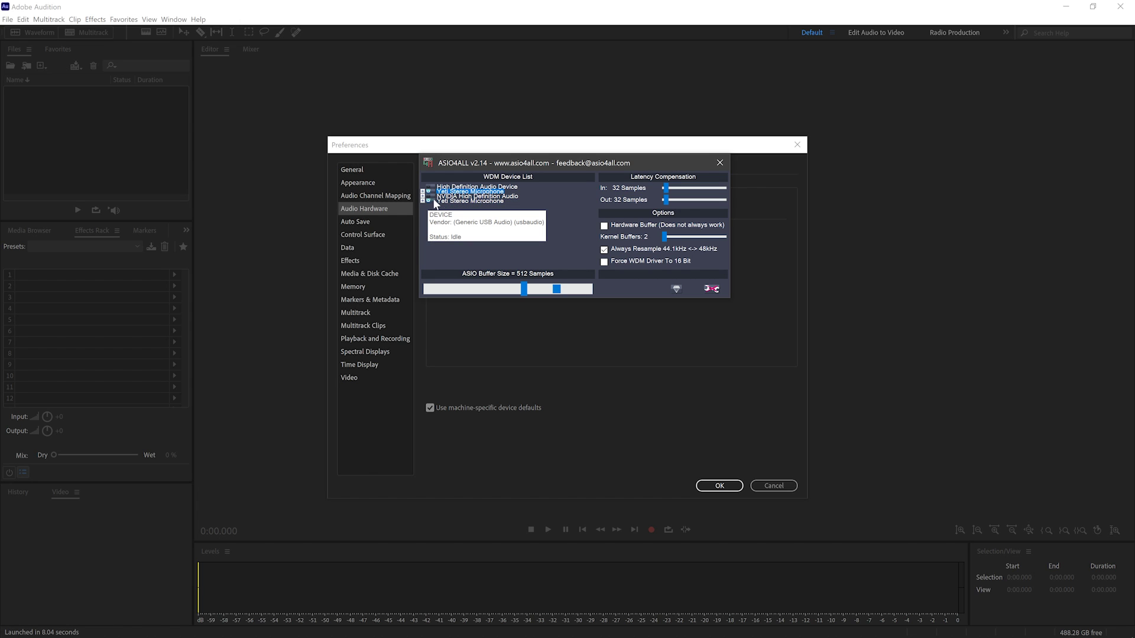
click(720, 163)
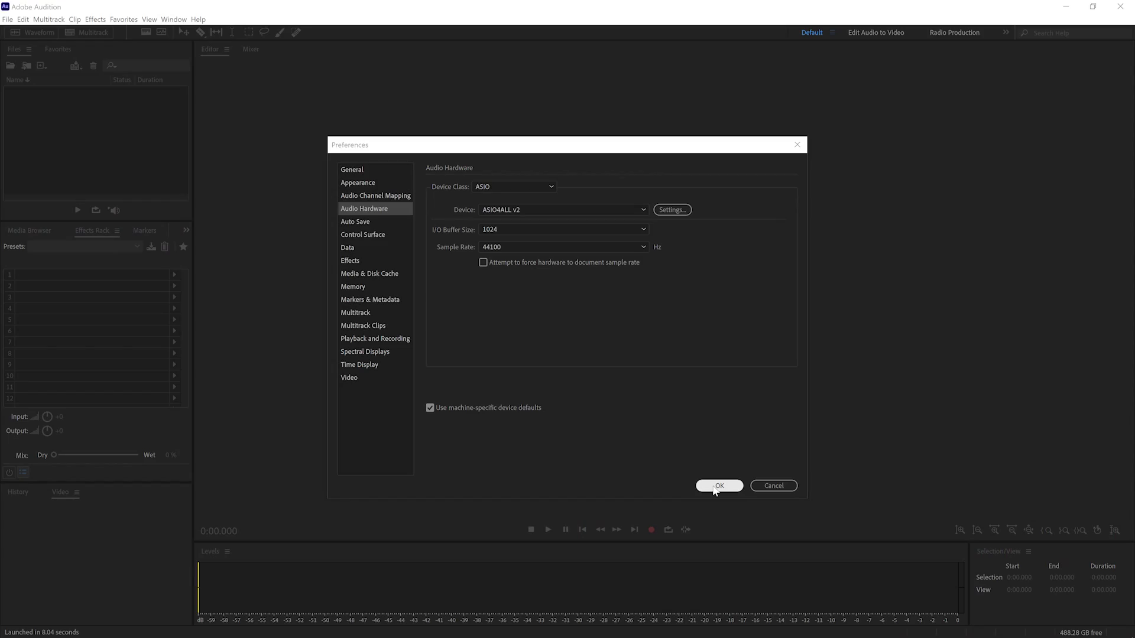
key(Return)
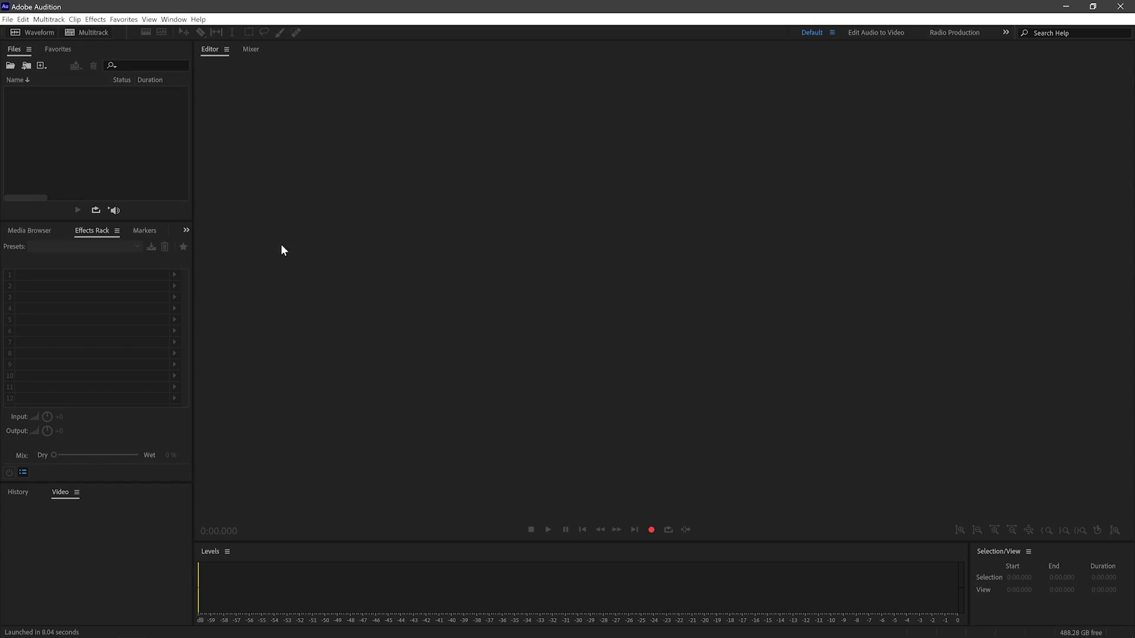
Step: Create a new multitrack session named '2 USB Mics PC'
click(83, 34)
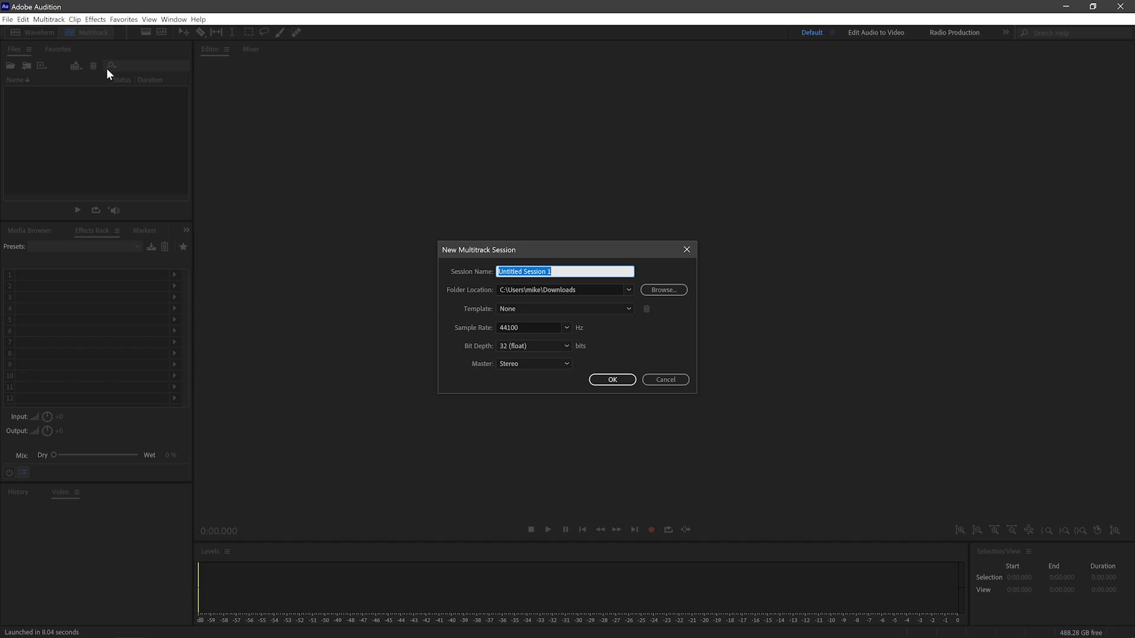
text(2 USB Mics PC)
key(Return)
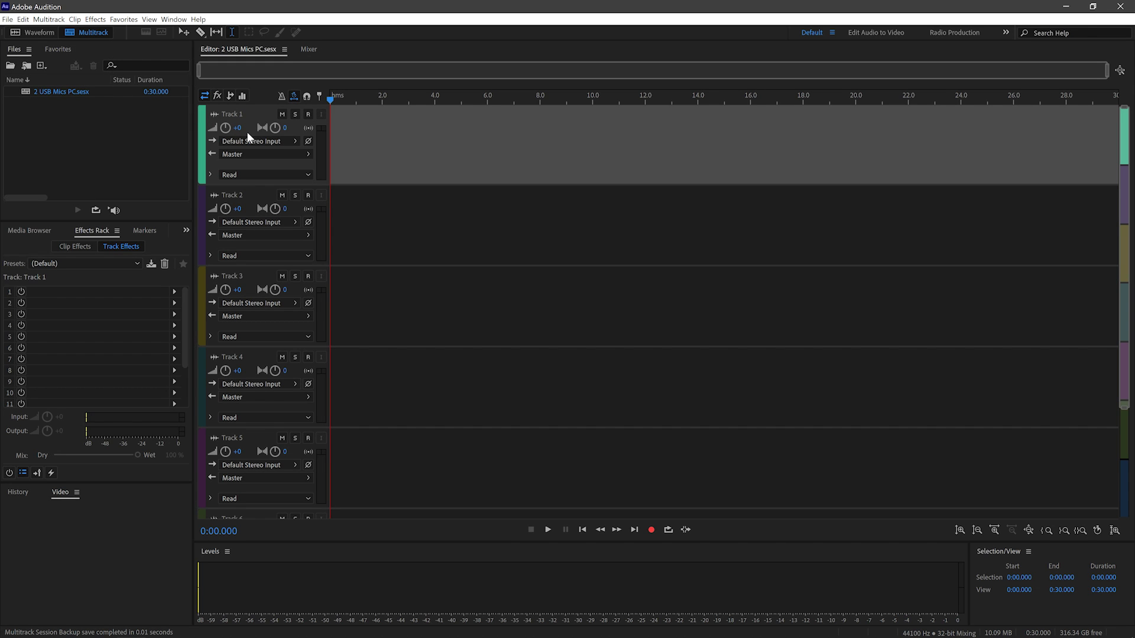
Step: Set Track 1's input to Stereo [01S] Yeti and Track 2's to [03S] Yeti
click(260, 142)
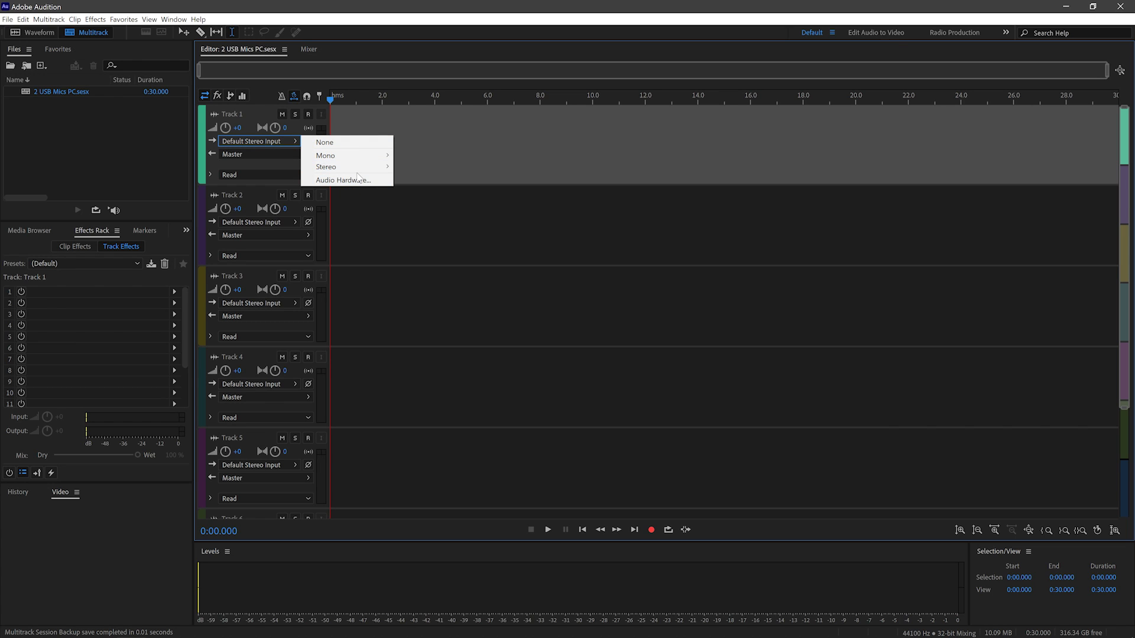
mouse_move(372, 169)
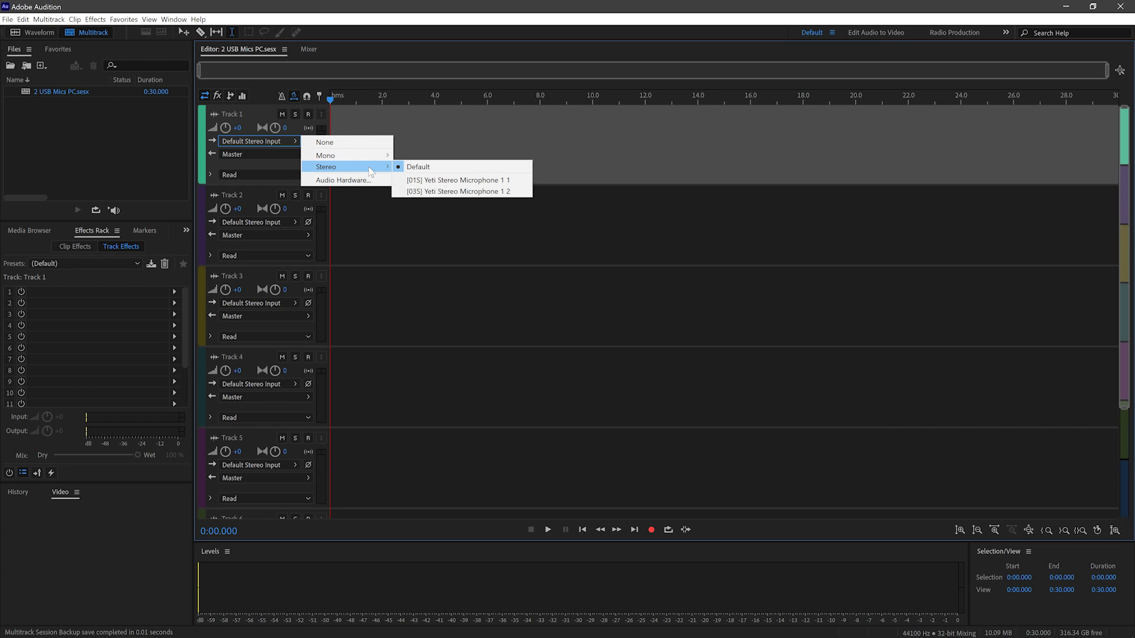
click(441, 180)
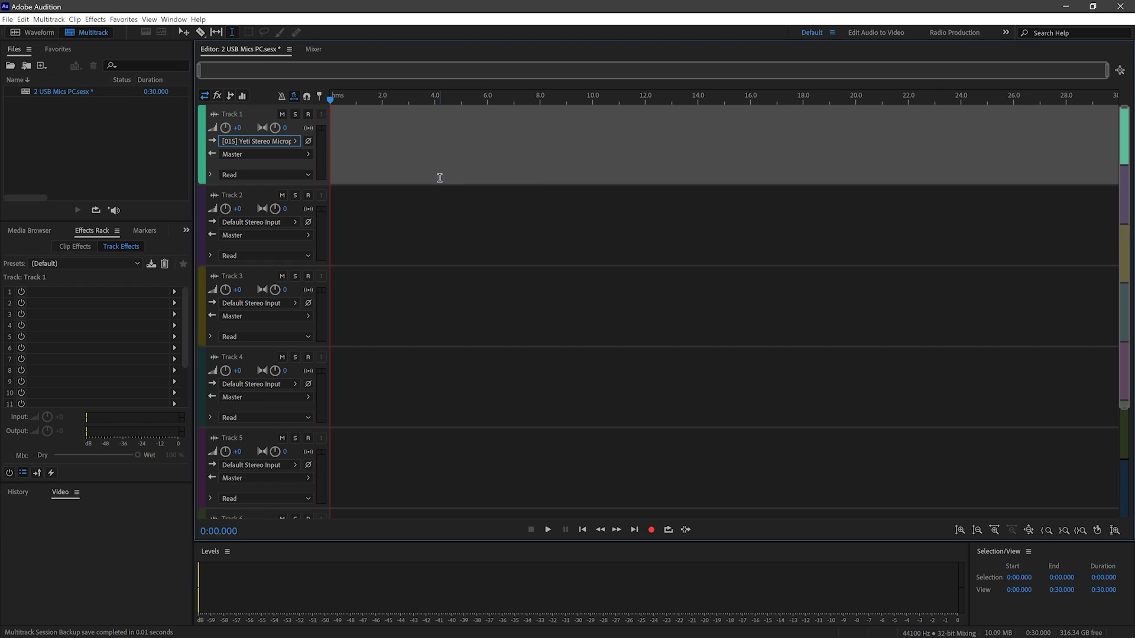
click(273, 221)
mouse_move(333, 248)
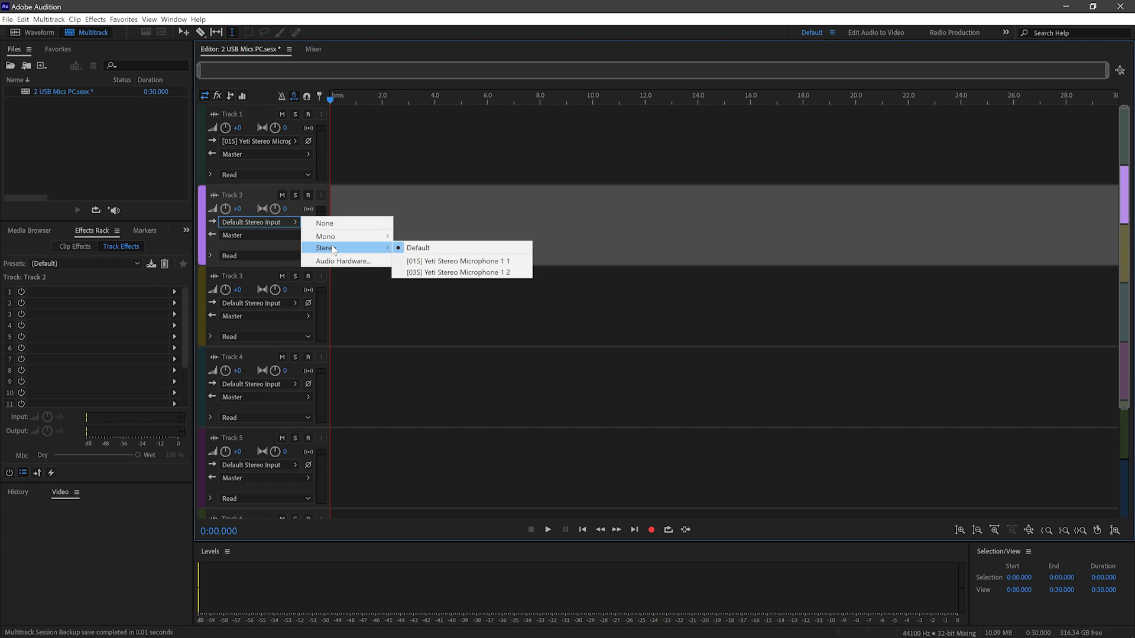
click(432, 272)
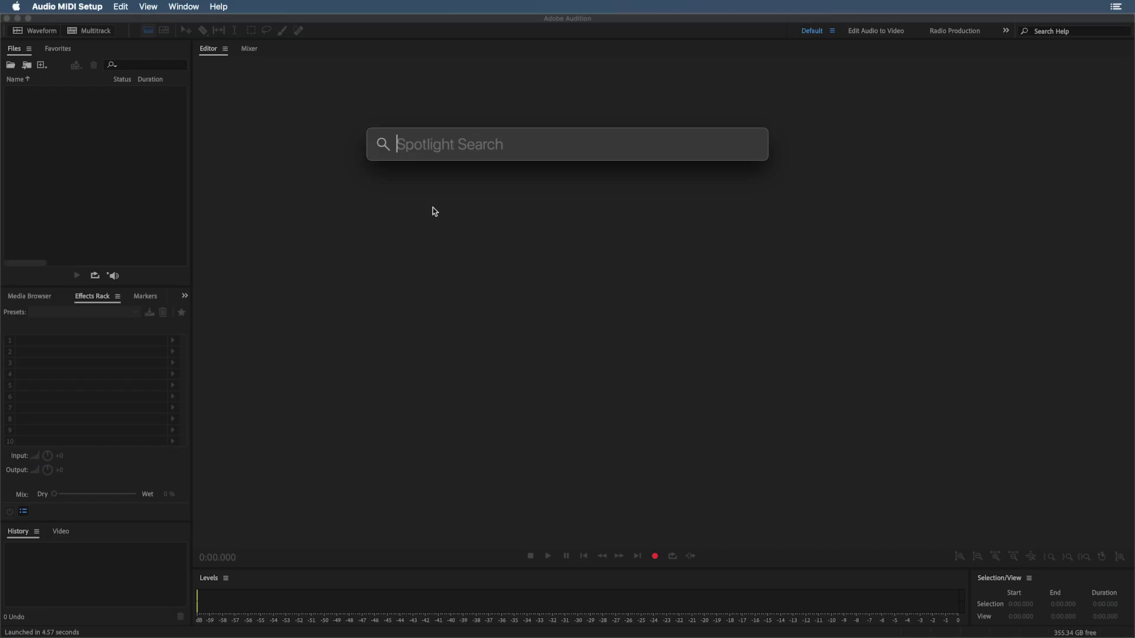
Step: Launch Audio MIDI Setup by searching 'audio midi' in Spotlight
text(audio midi)
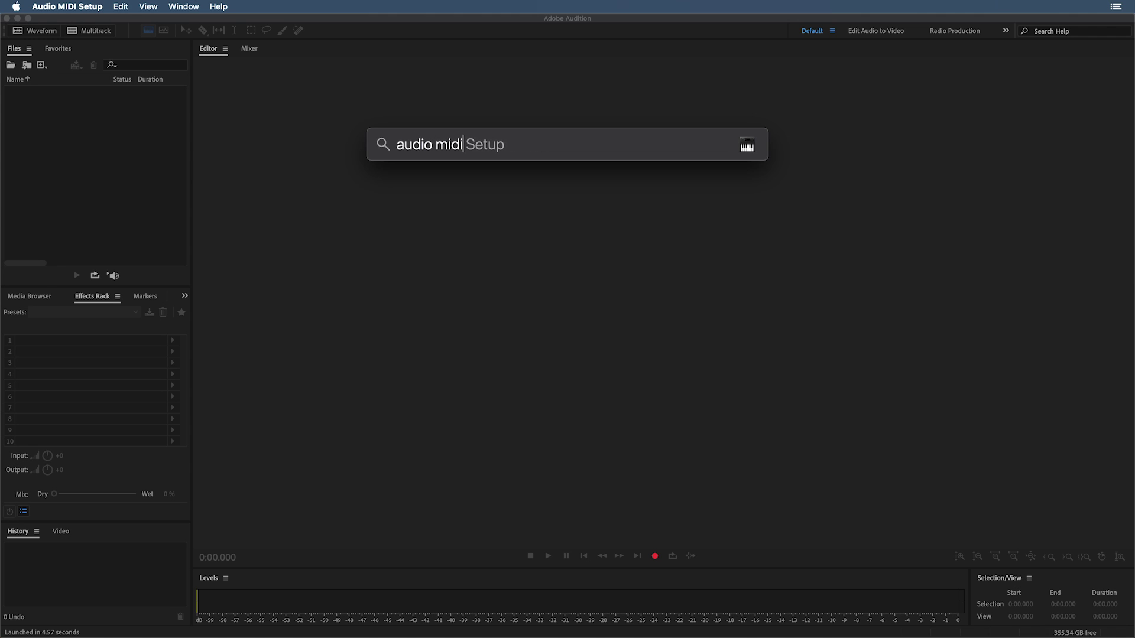
key(Return)
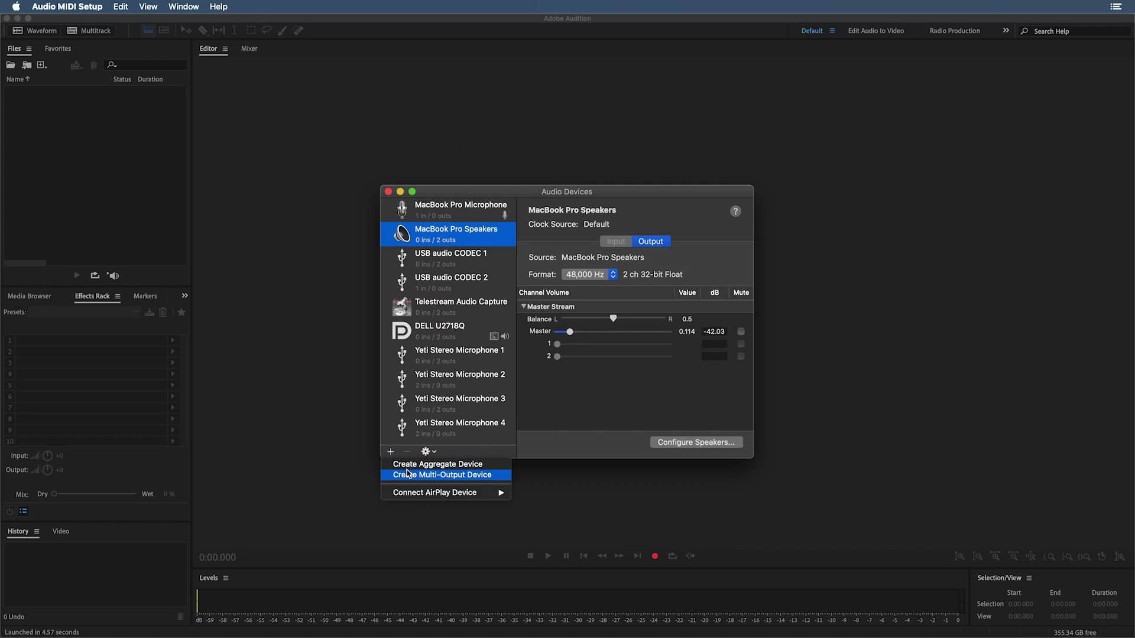
Step: Create an Aggregate Device using both Yeti Stereo Microphones, then return to Audition
click(409, 466)
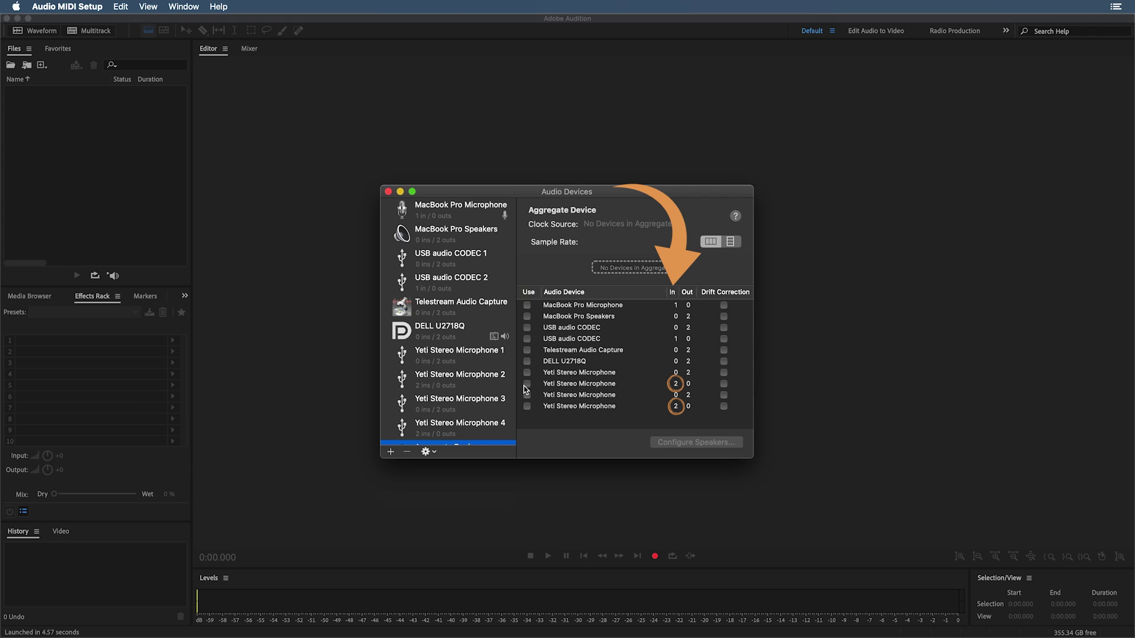
click(526, 384)
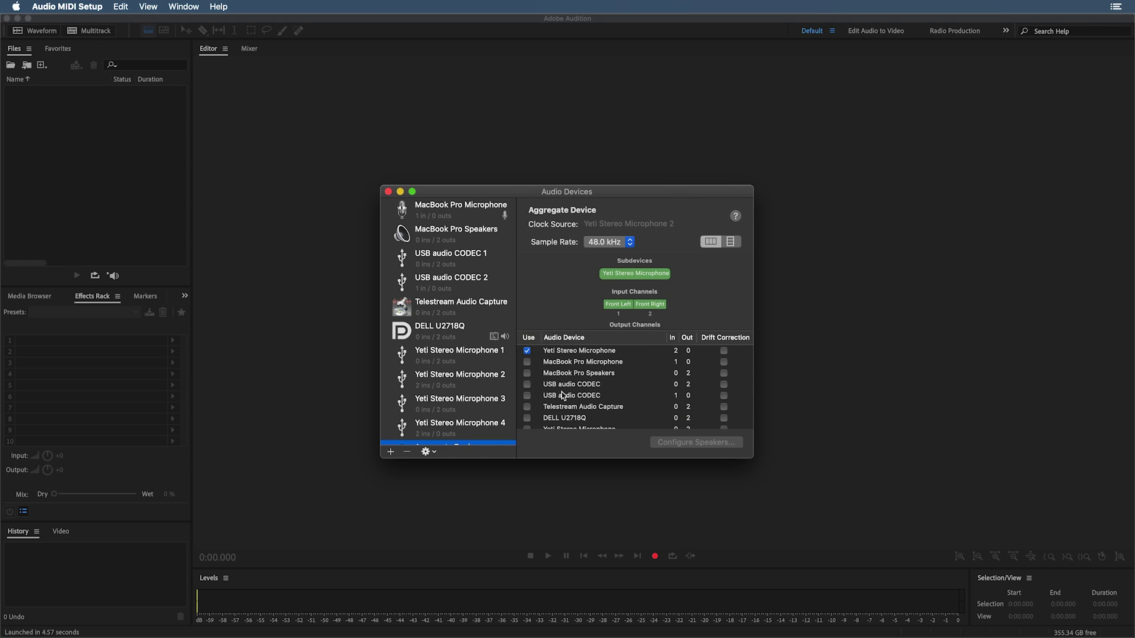
scroll(562, 395, down, 3)
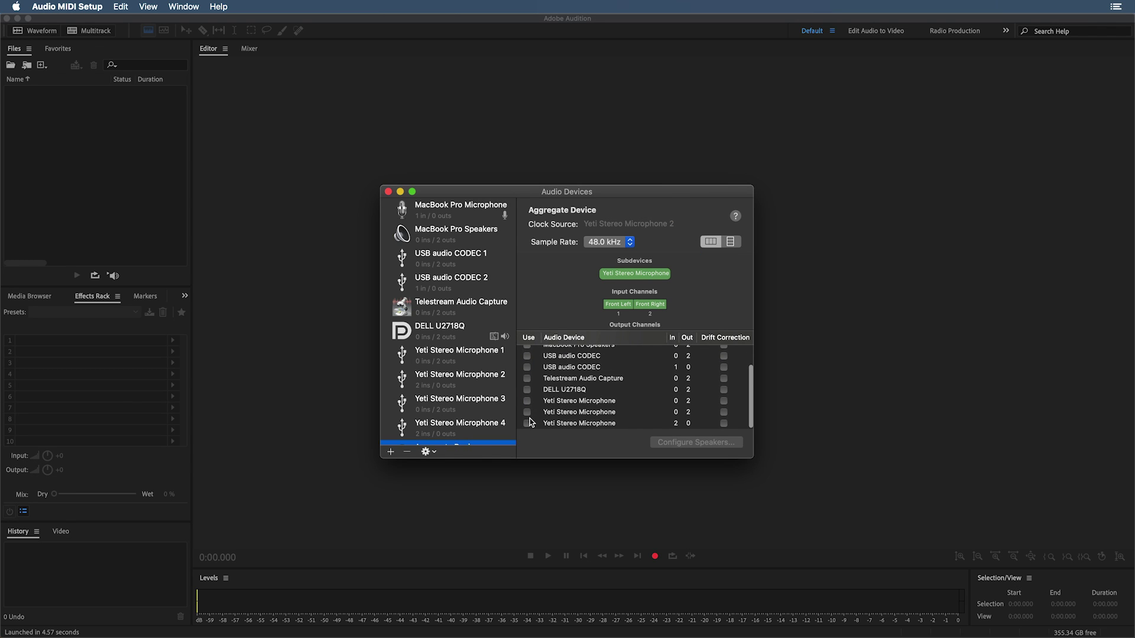
click(528, 424)
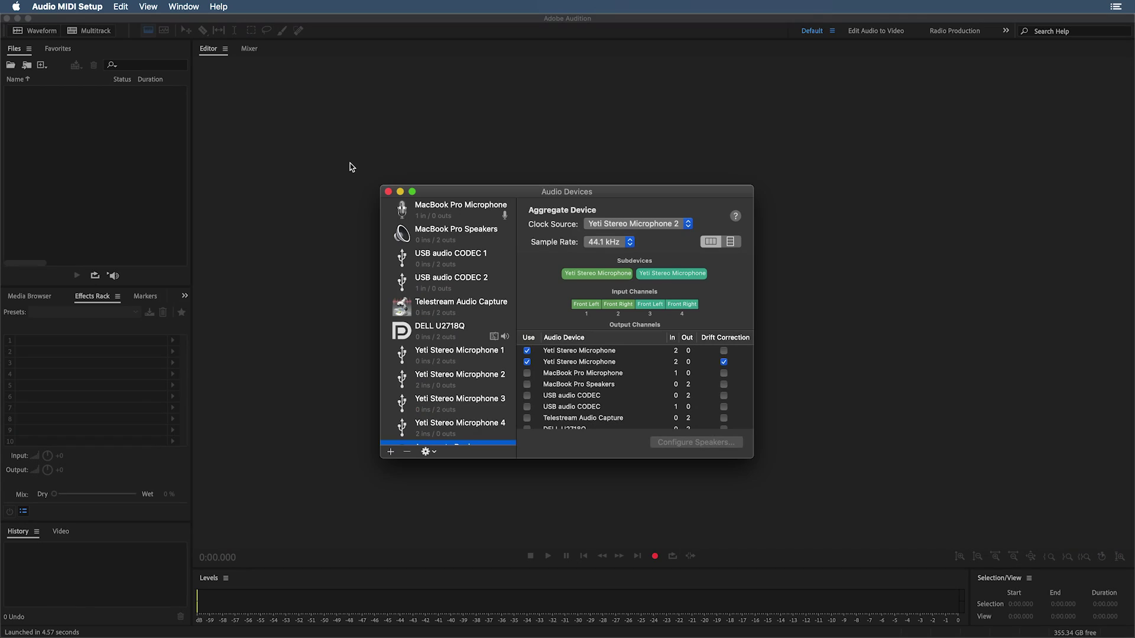
click(350, 166)
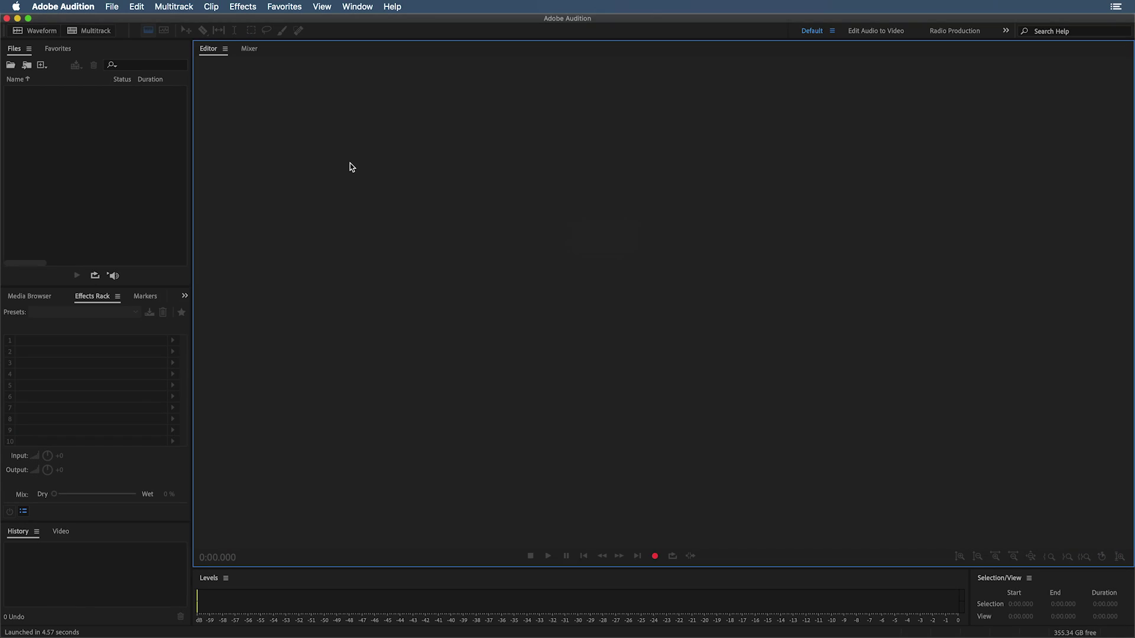
Step: Set Audio Hardware's Default Input to Aggregate Device and Master Clock to In: Aggregate Device
click(61, 7)
mouse_move(77, 41)
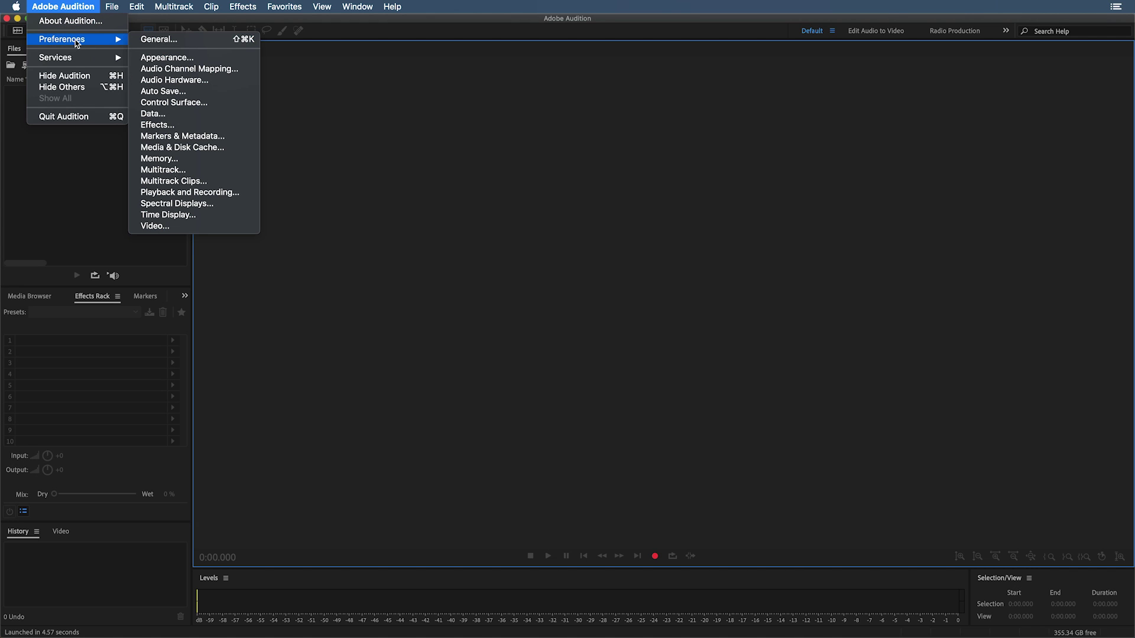
click(186, 81)
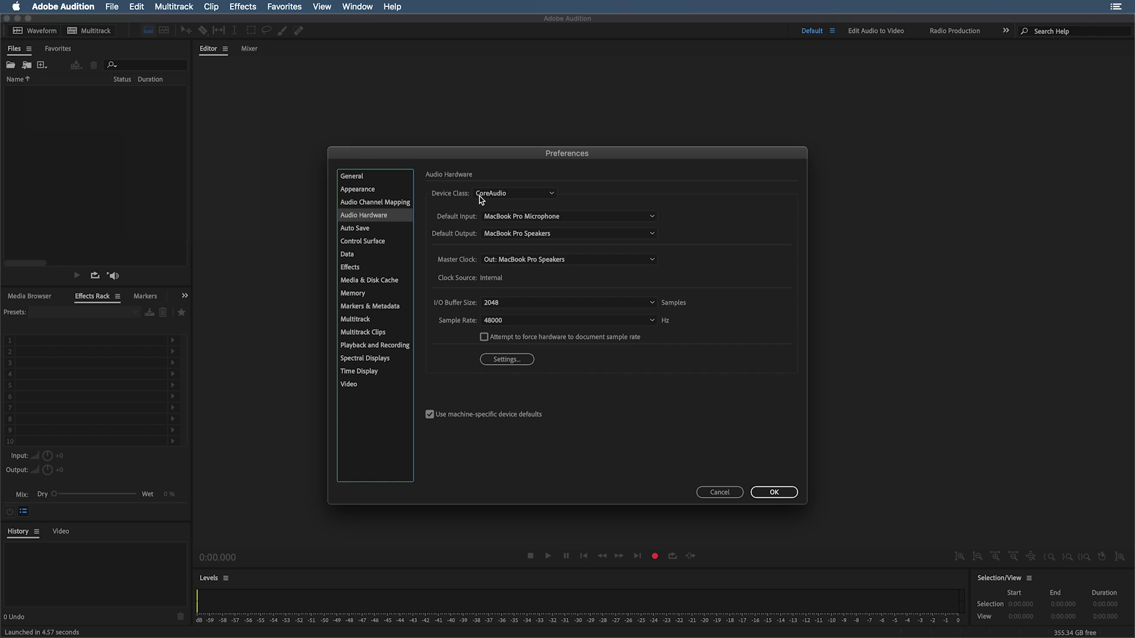
click(501, 217)
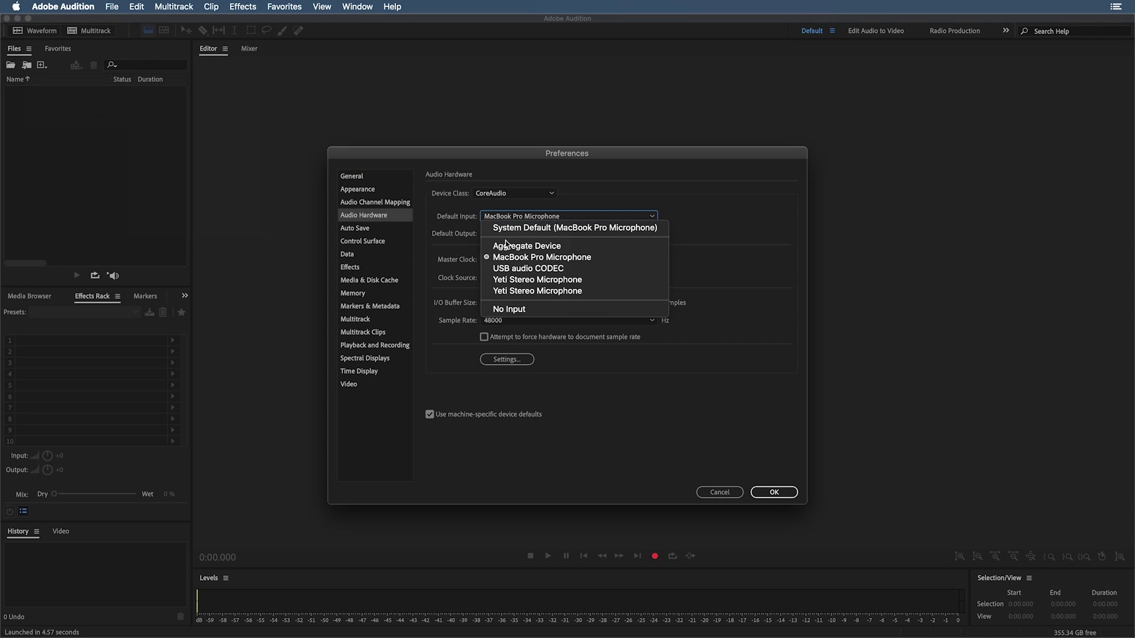
click(507, 246)
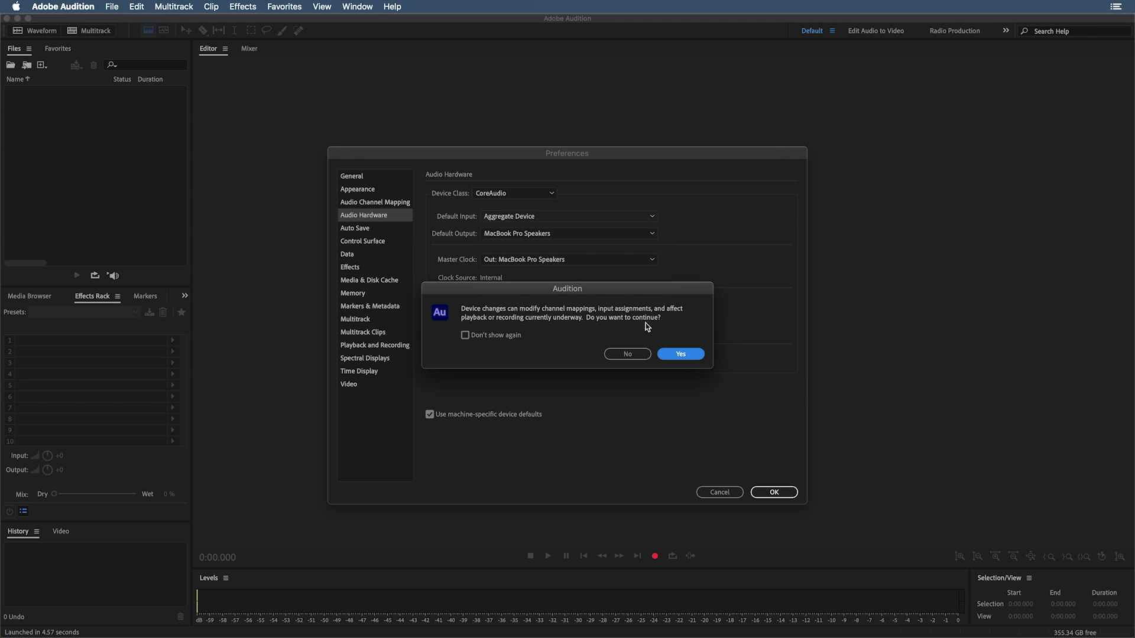
click(671, 352)
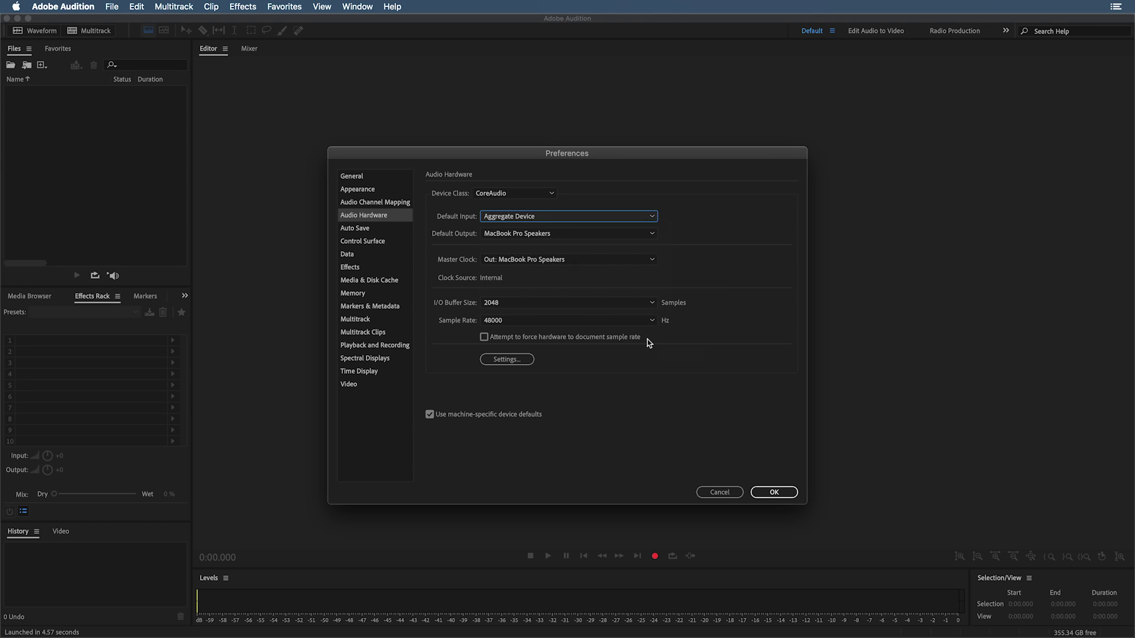
click(526, 261)
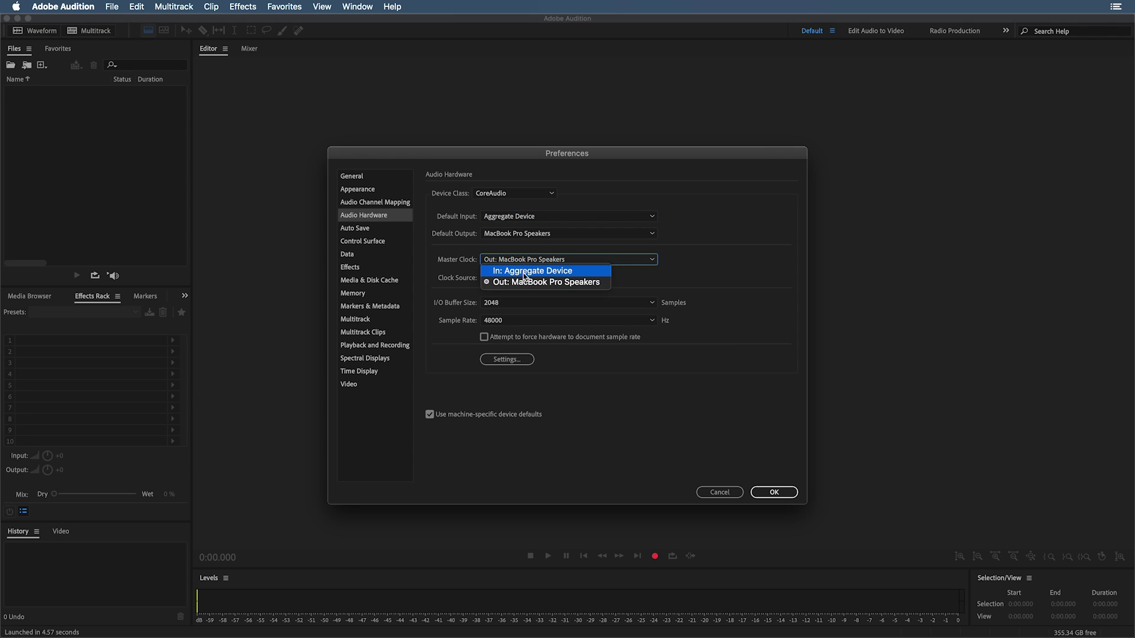
click(524, 274)
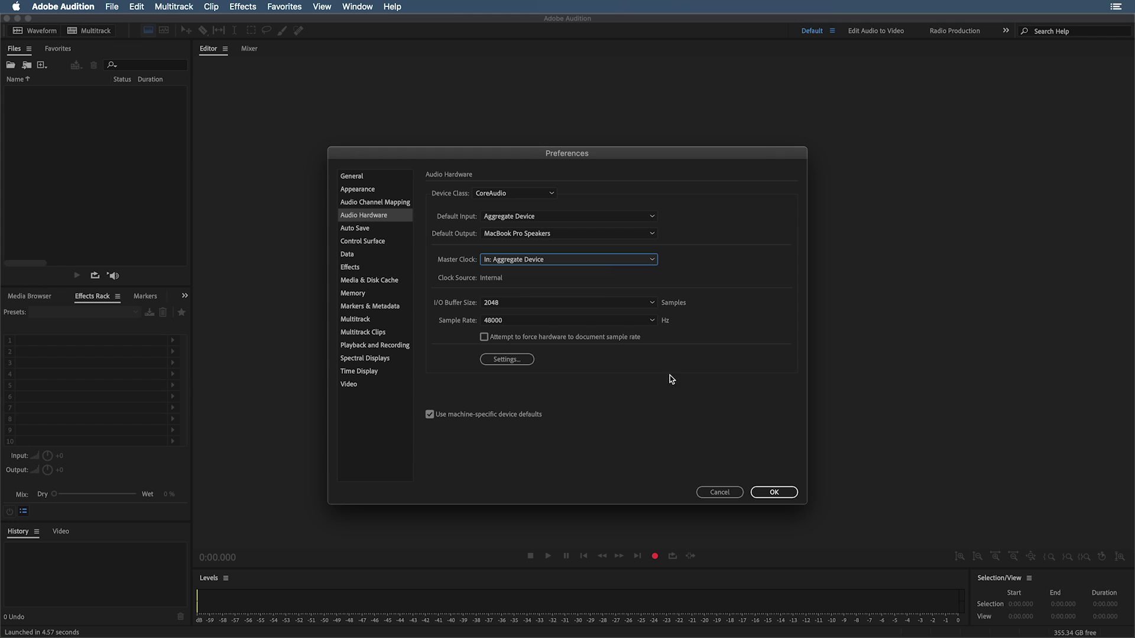
Step: Apply the preferences and create a new multitrack session named '2 USB Mics'
click(773, 493)
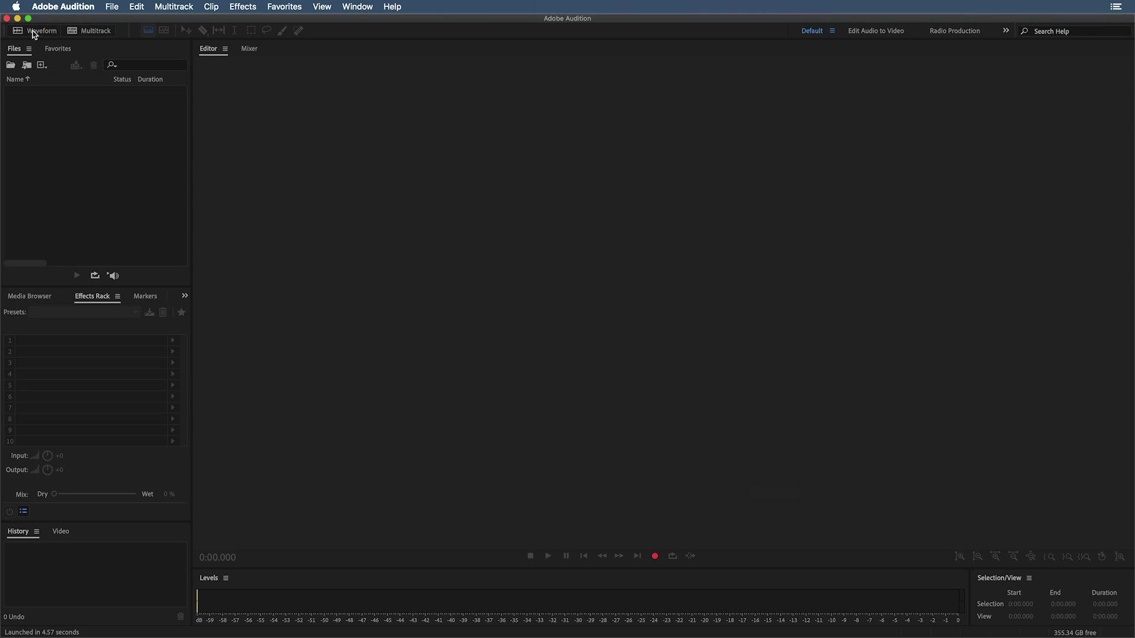
click(70, 32)
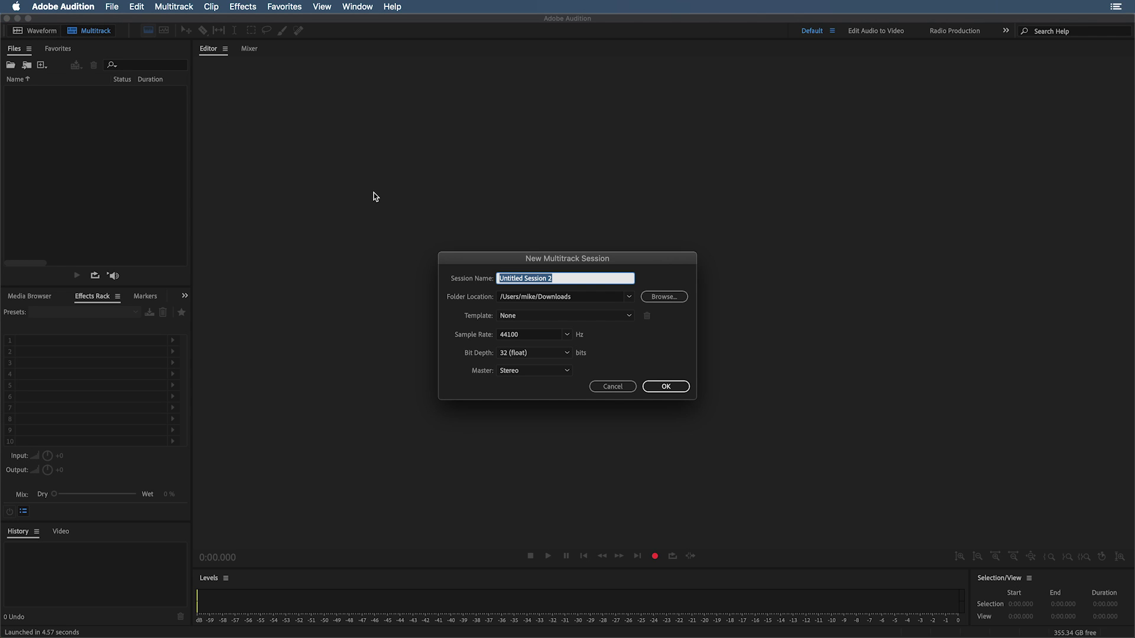
text(2 USB Mics)
key(Return)
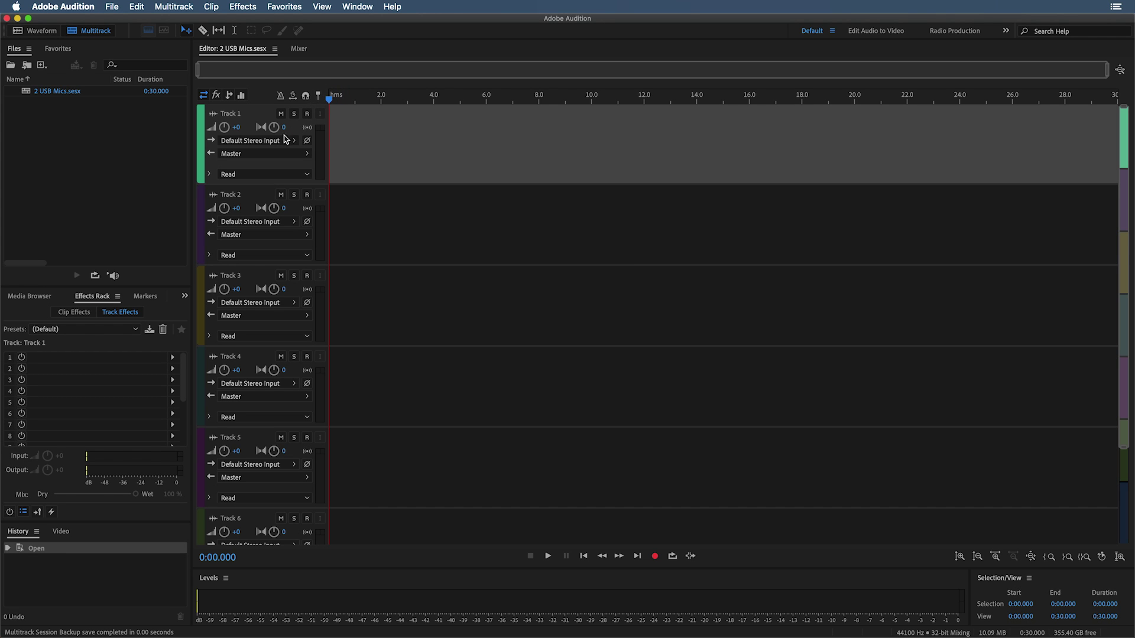
Step: Route Track 1's input to Stereo [01S] Aggregate Device and Track 2's to [03S]
click(279, 140)
mouse_move(365, 178)
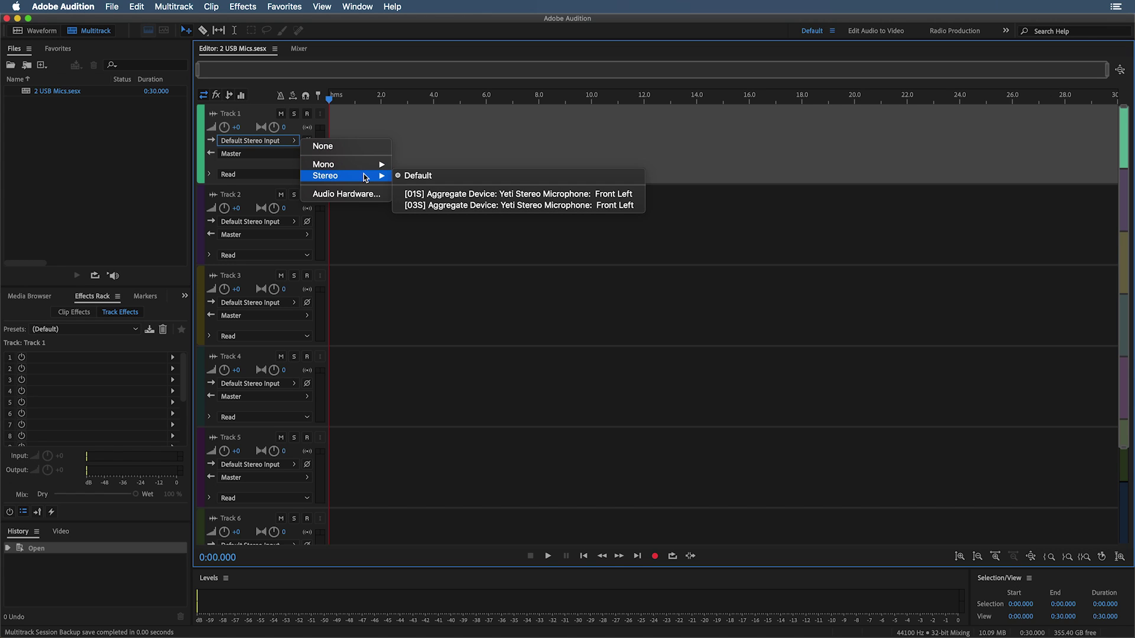
click(450, 197)
click(291, 223)
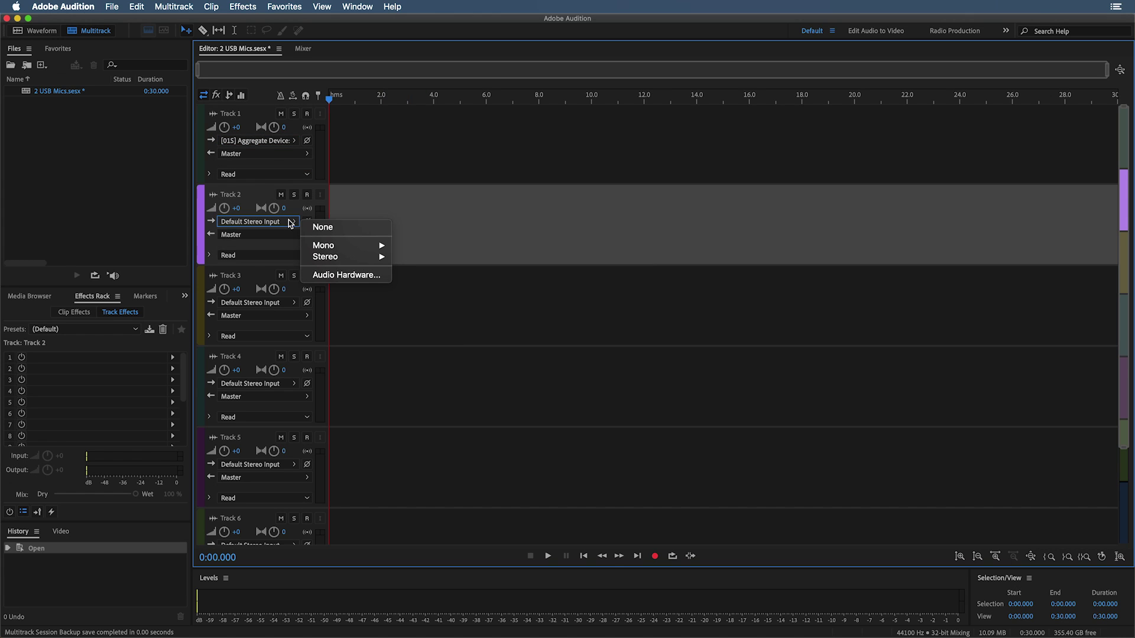
mouse_move(359, 258)
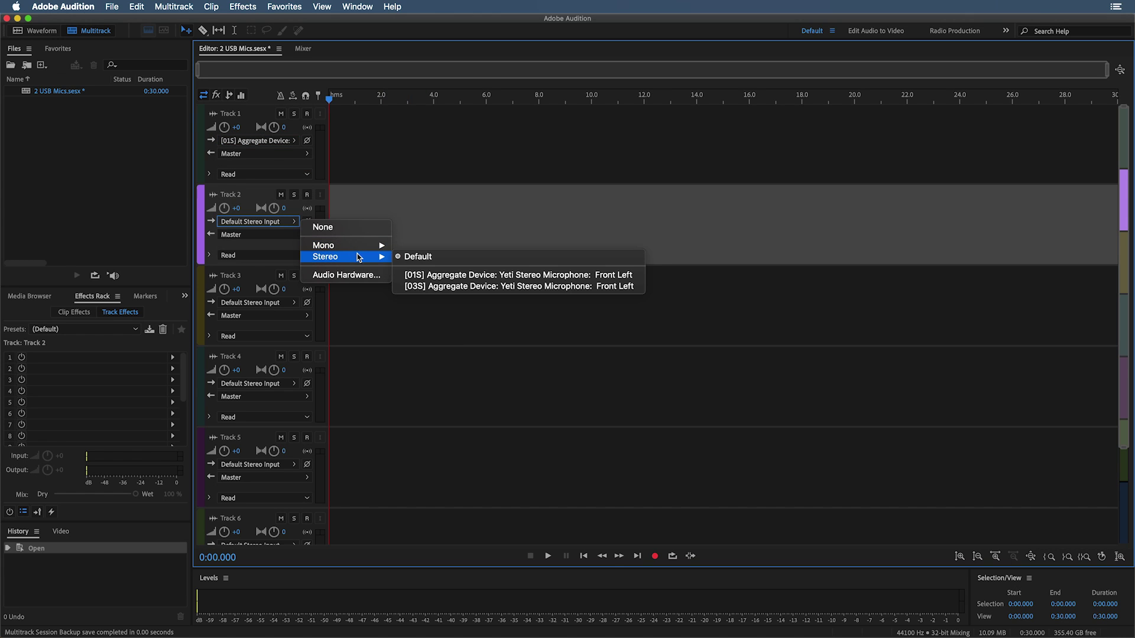
click(434, 288)
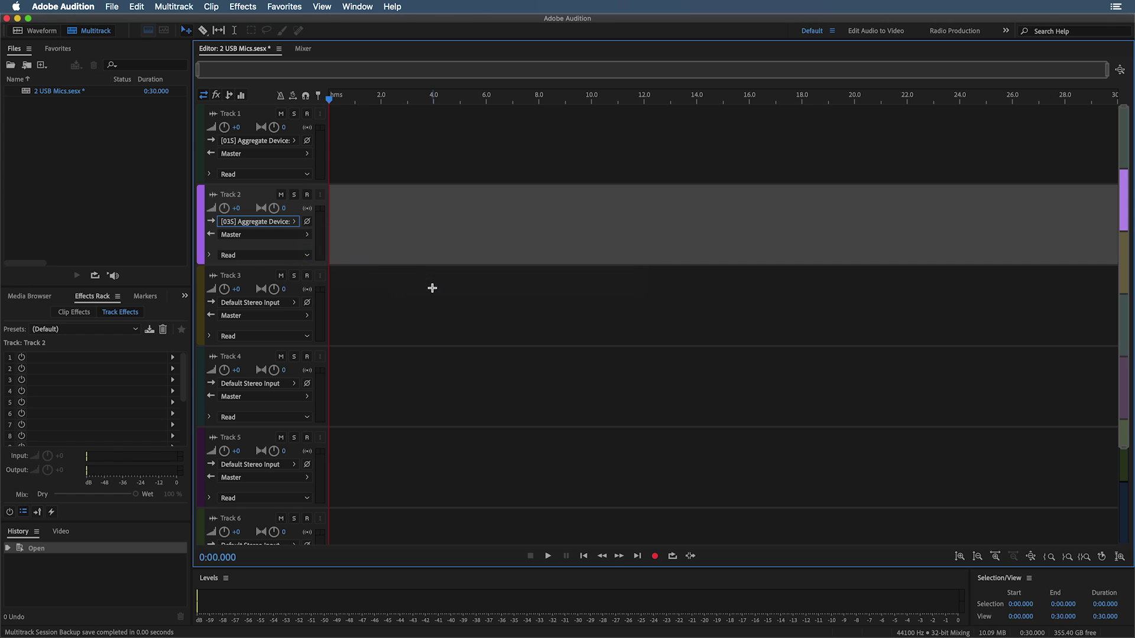
Step: Record-arm Track 1 and Track 2
click(307, 115)
click(309, 196)
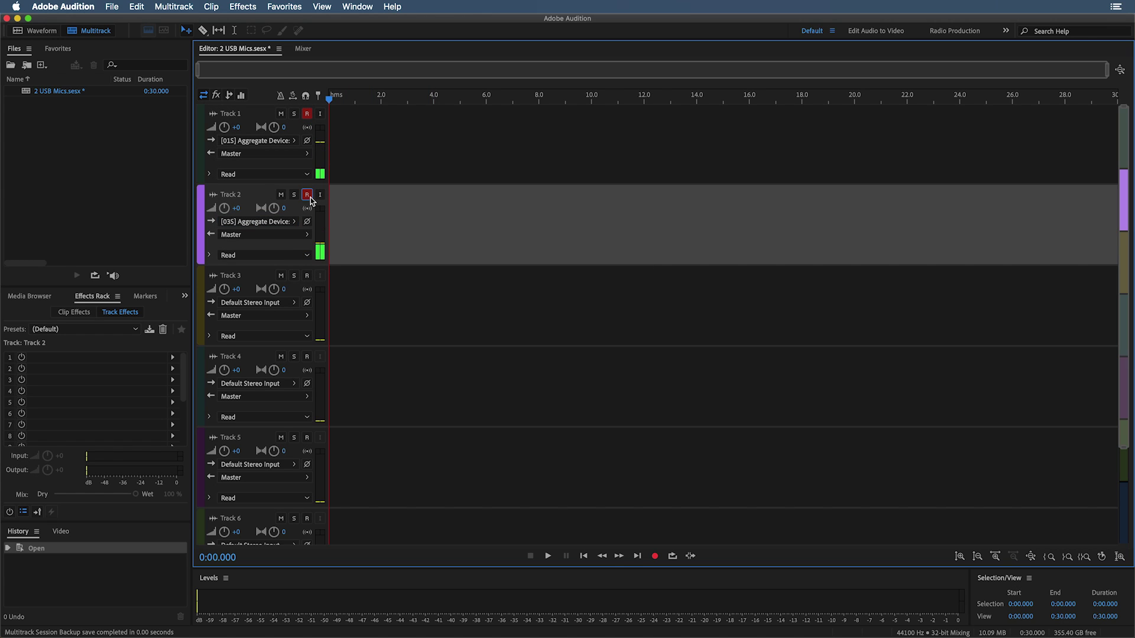